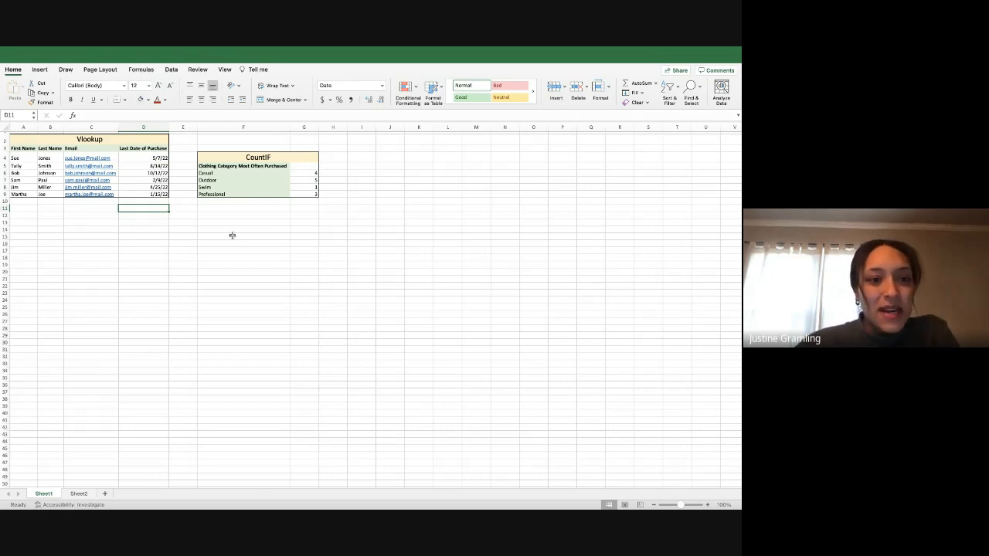
Look over the purchase data on Sheet2 and the Vlookup and CountIF tables on Sheet1
left_click(78, 494)
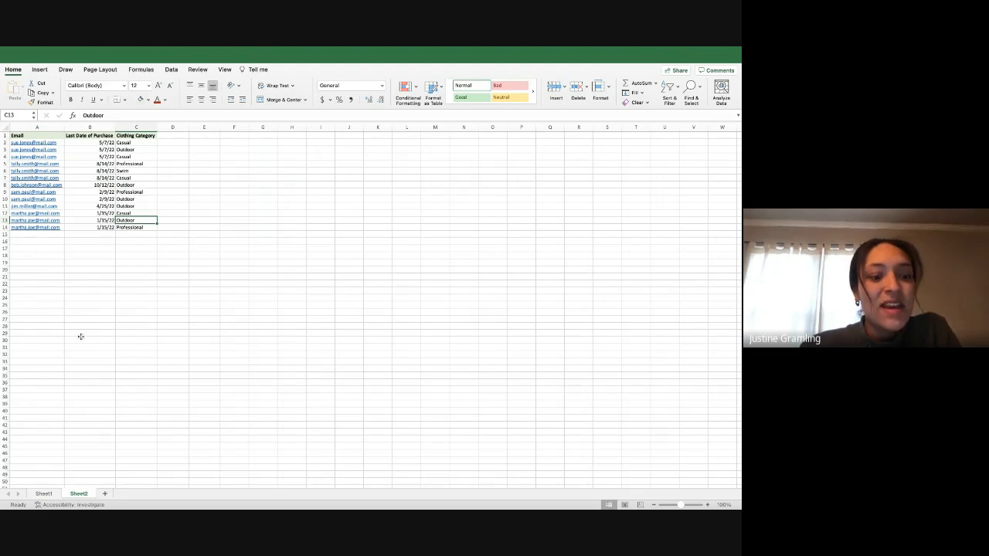
left_click(43, 494)
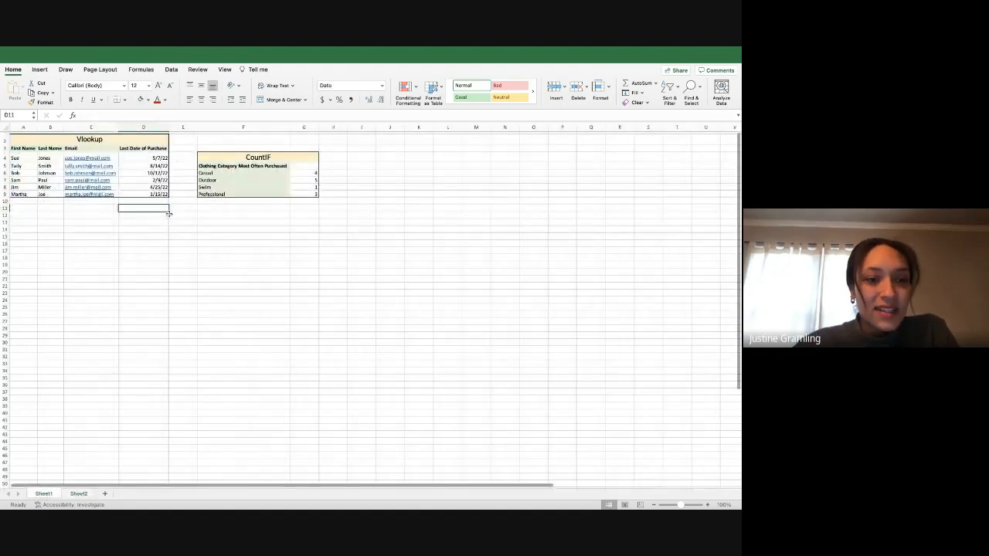
left_click(162, 157)
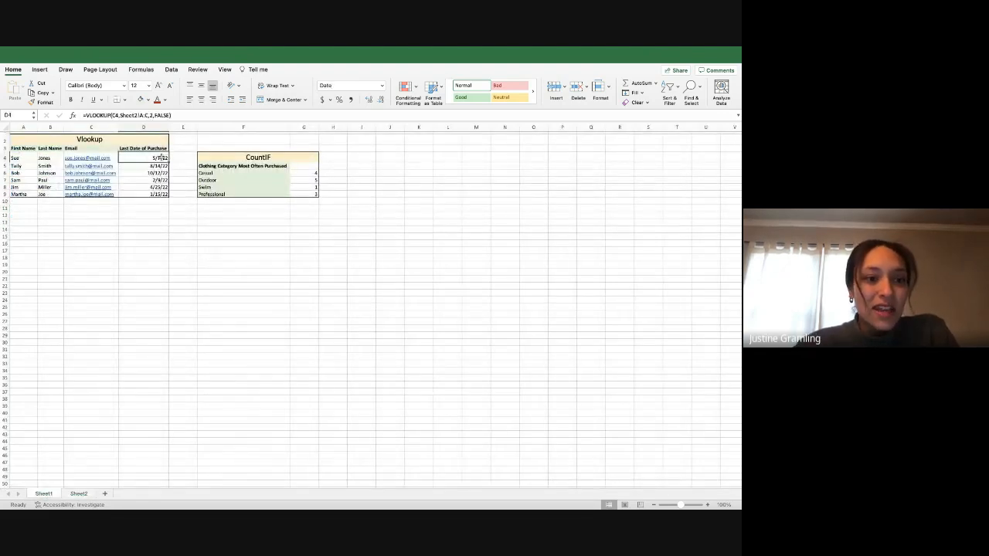
left_click(159, 148)
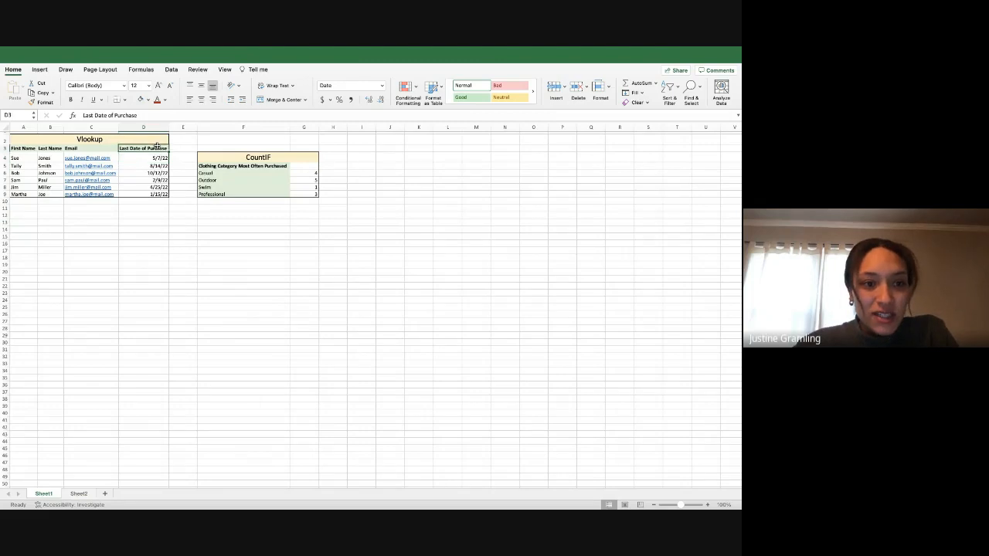
left_click(249, 167)
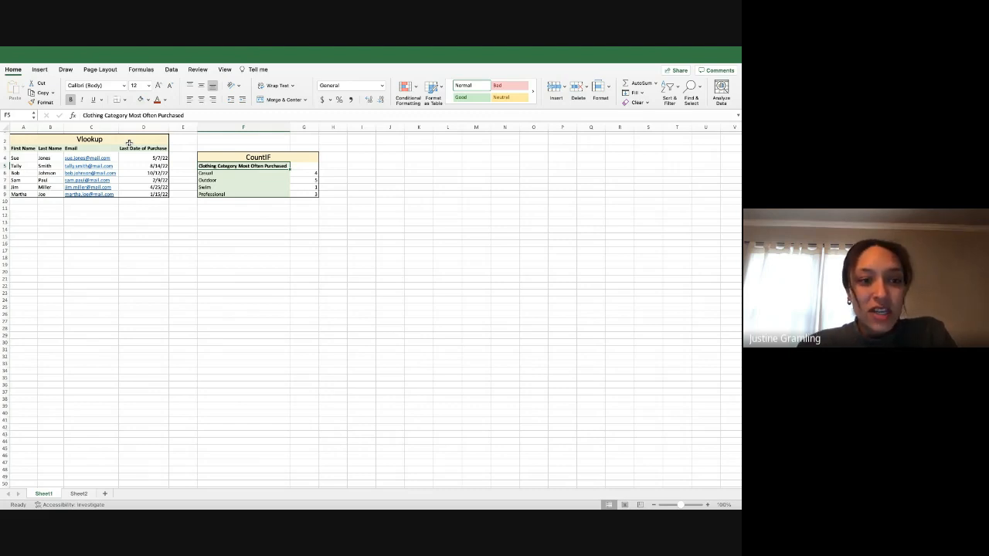
left_click(88, 216)
left_click(88, 229)
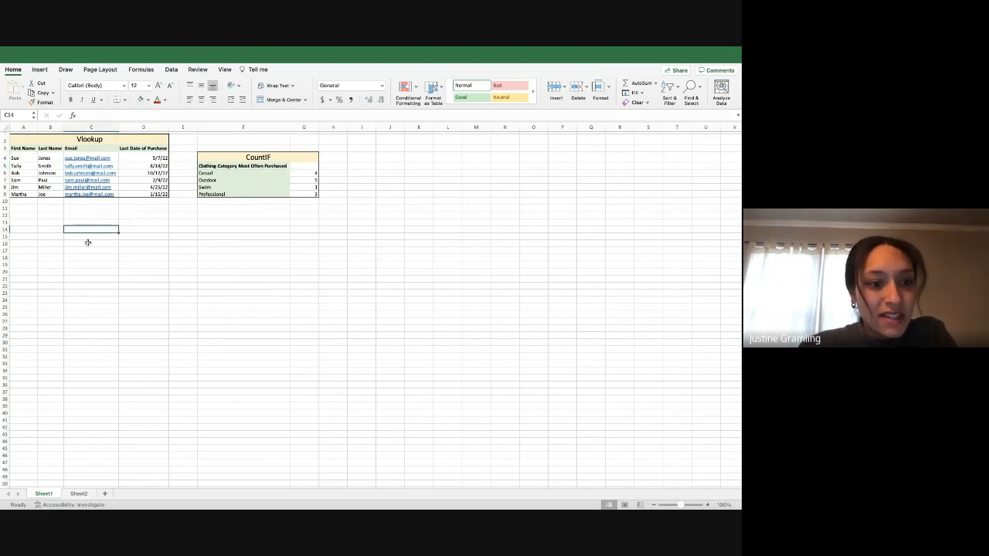
left_click(88, 251)
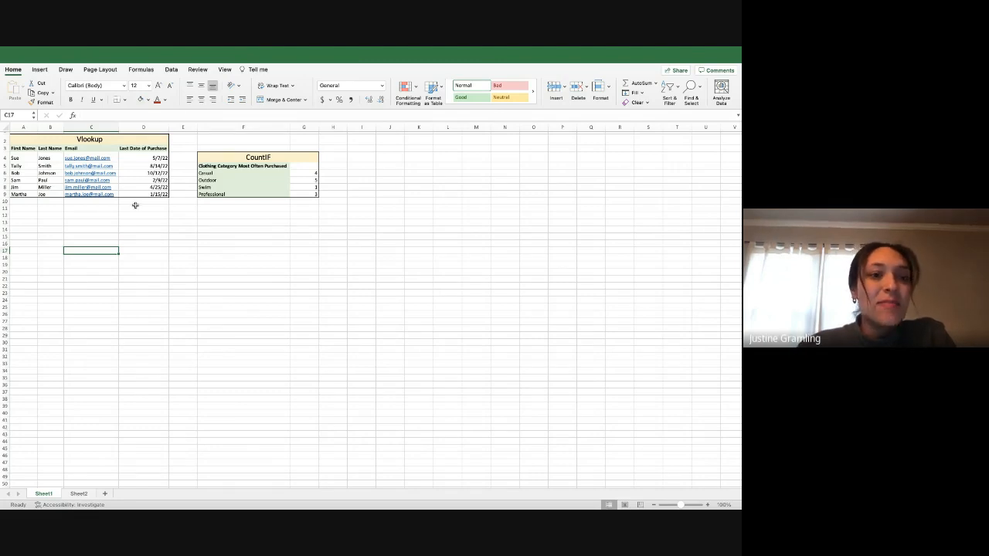
Examine the VLOOKUP formula in D4 that uses the email in C4 to retrieve the last purchase date
left_click(146, 158)
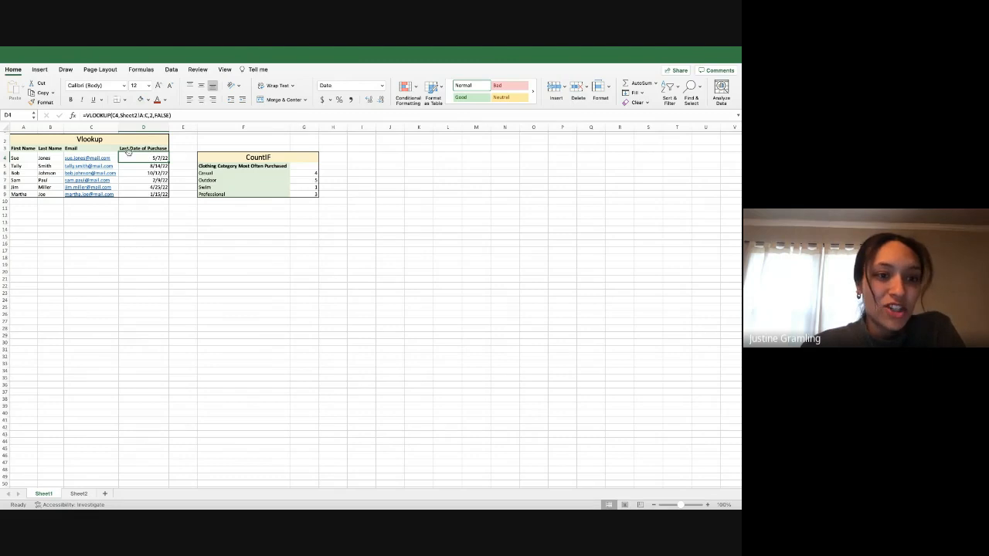
left_click(107, 157)
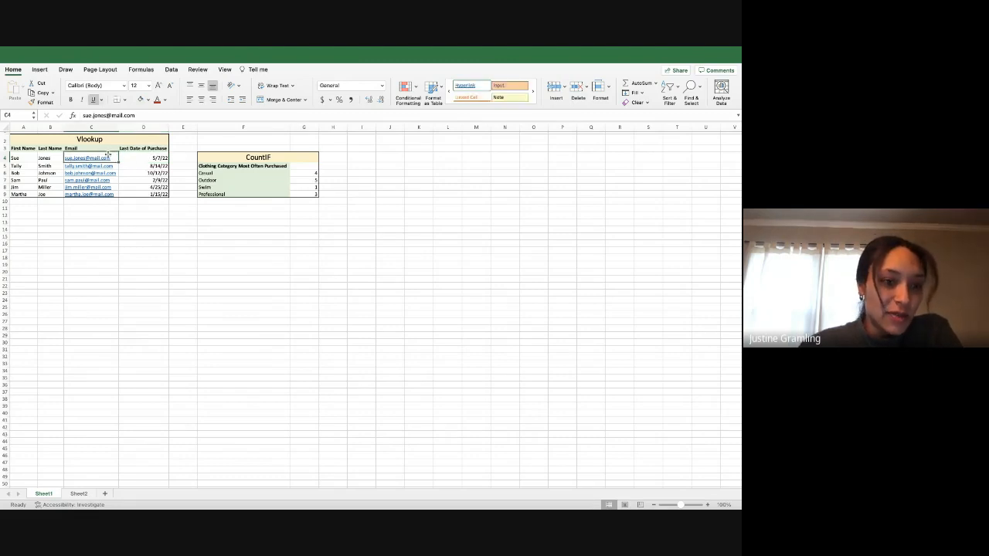
left_click(155, 158)
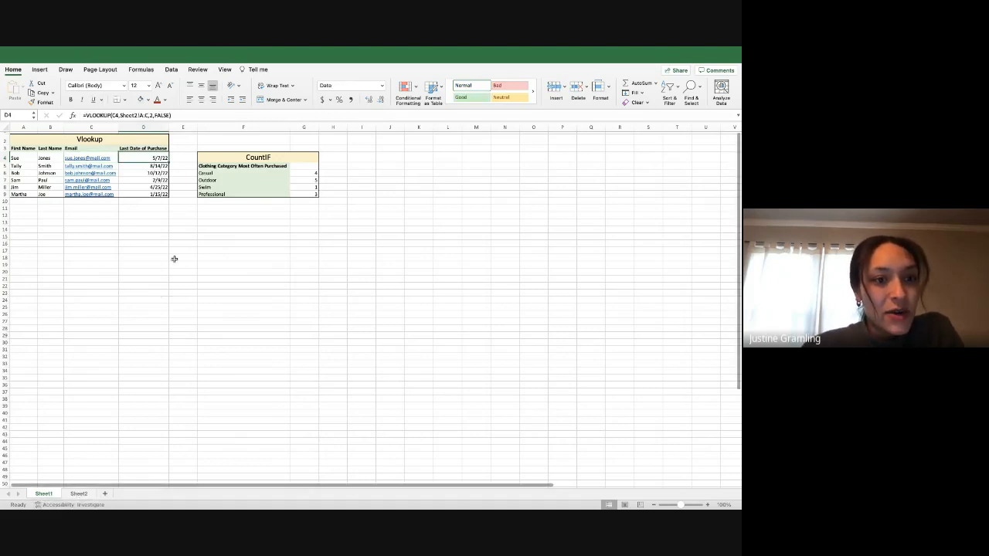
double_click(162, 157)
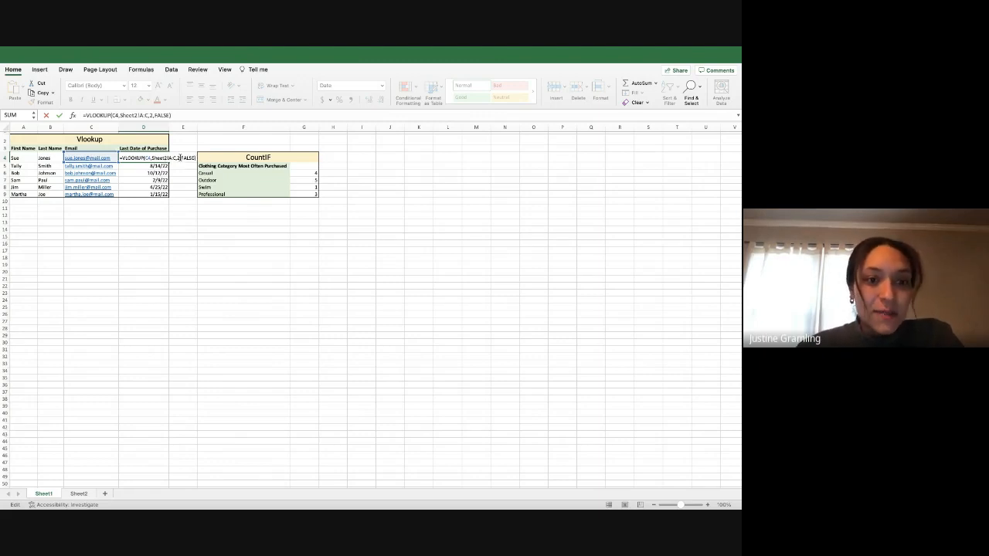
key("Return")
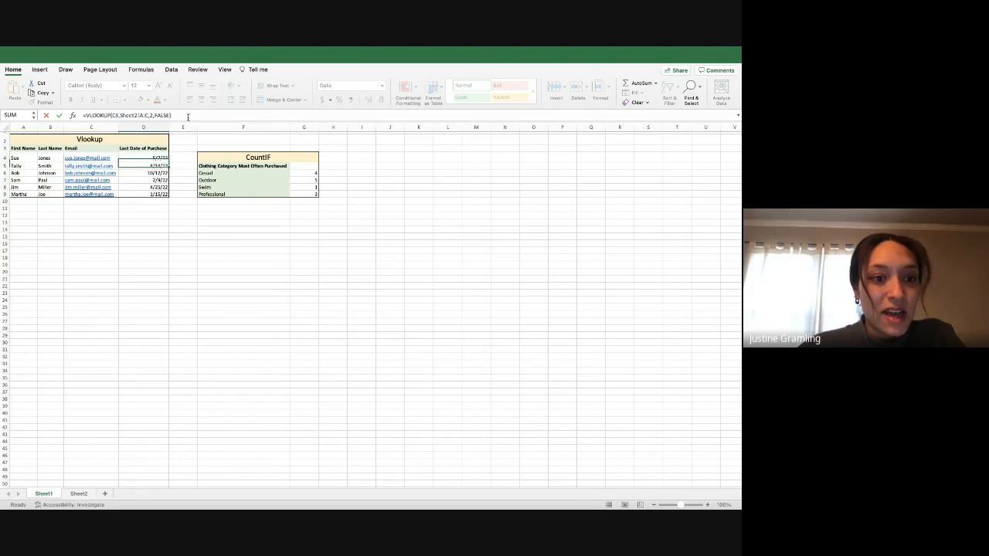
left_click(153, 157)
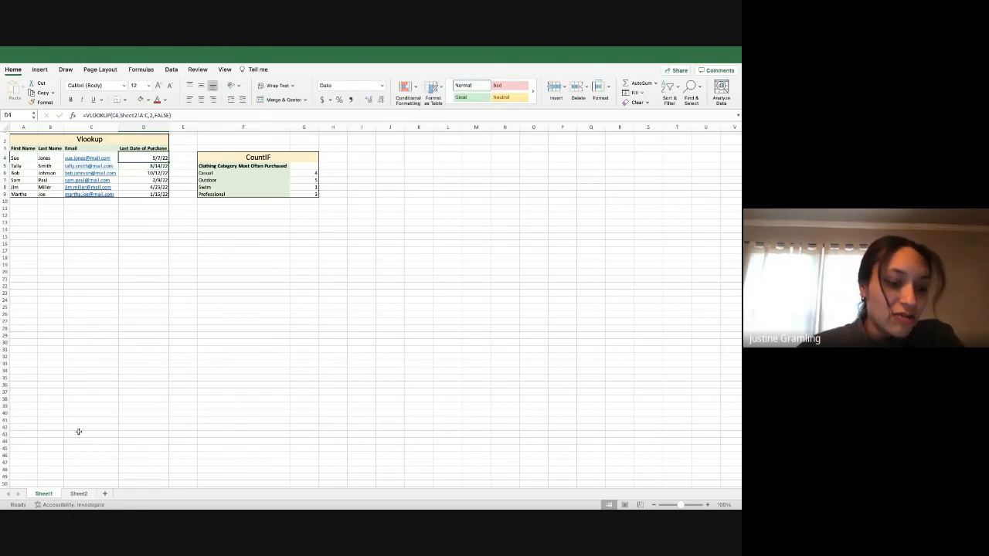
Examine the first customer's purchase records in rows 2 to 4 of Sheet2, including the date in B2
left_click(76, 493)
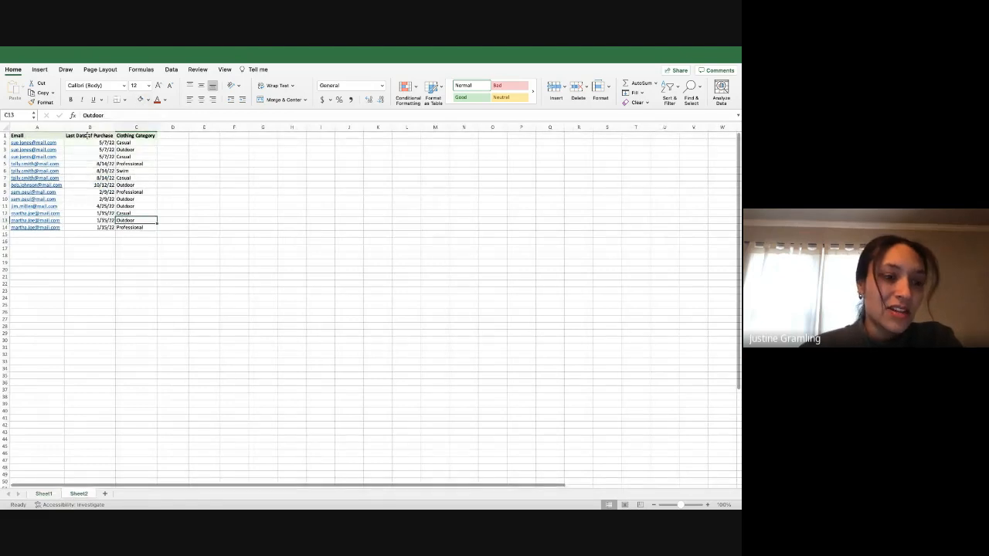
left_click(5, 142)
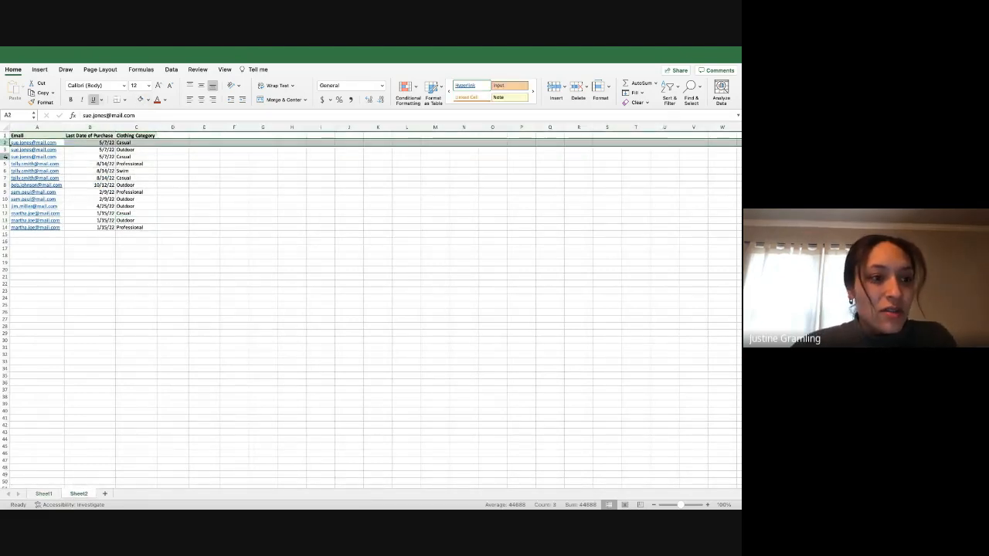
left_click(5, 156, "shift")
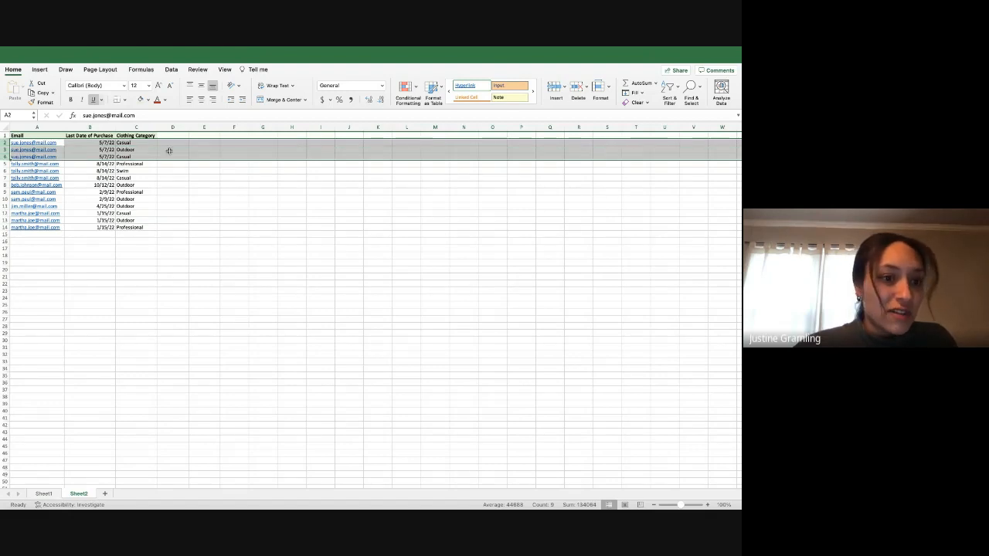
left_click(108, 144)
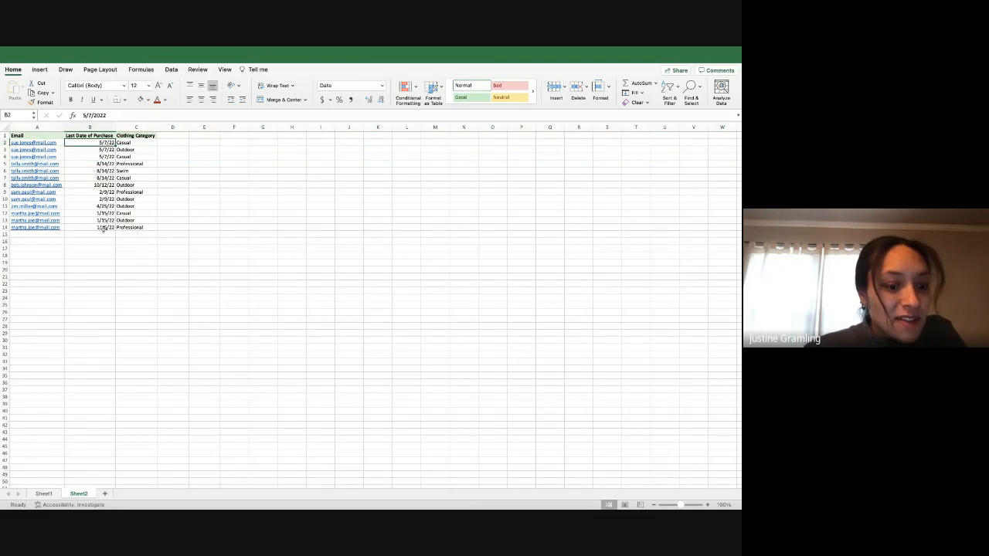
Examine the VLOOKUP formulas in D5 and D6 on Sheet1 for the second and third customers
left_click(46, 495)
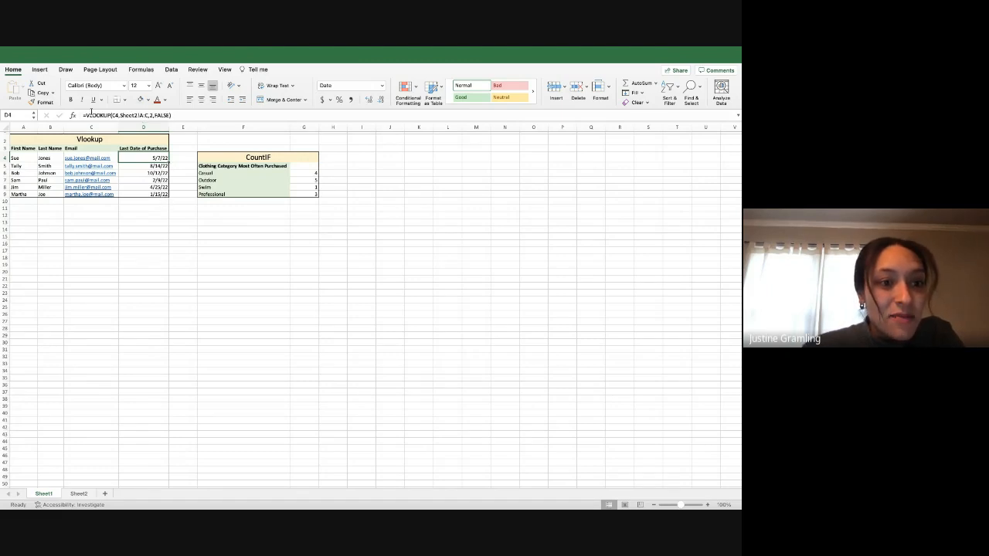
left_click(147, 166)
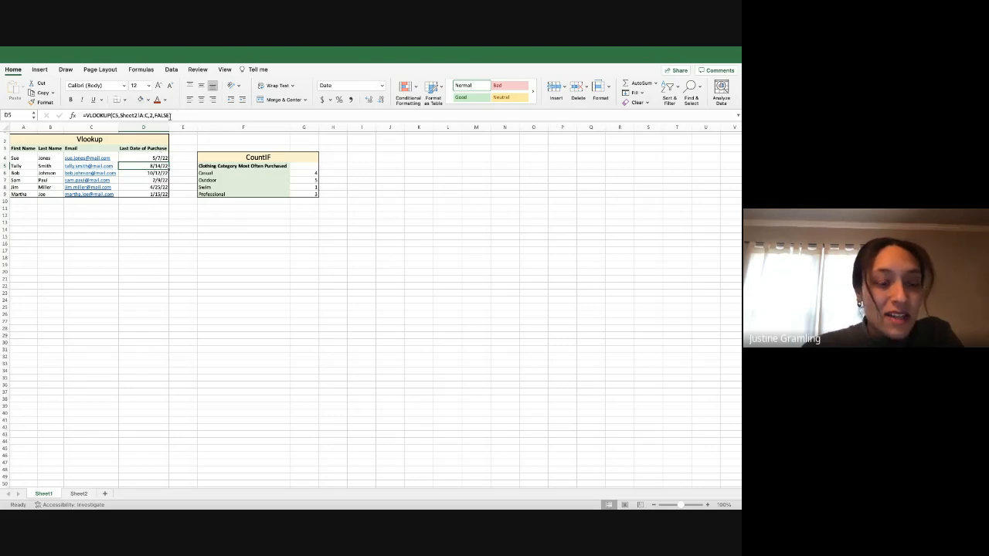
left_click(140, 173)
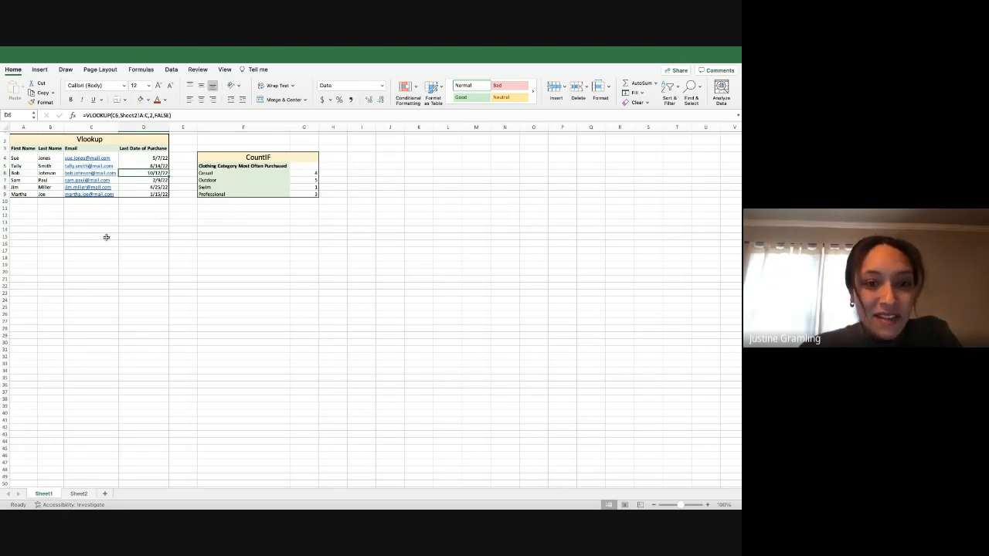
Examine the COUNTIF formula in G6 that counts purchases in the Casual category
left_click(301, 158)
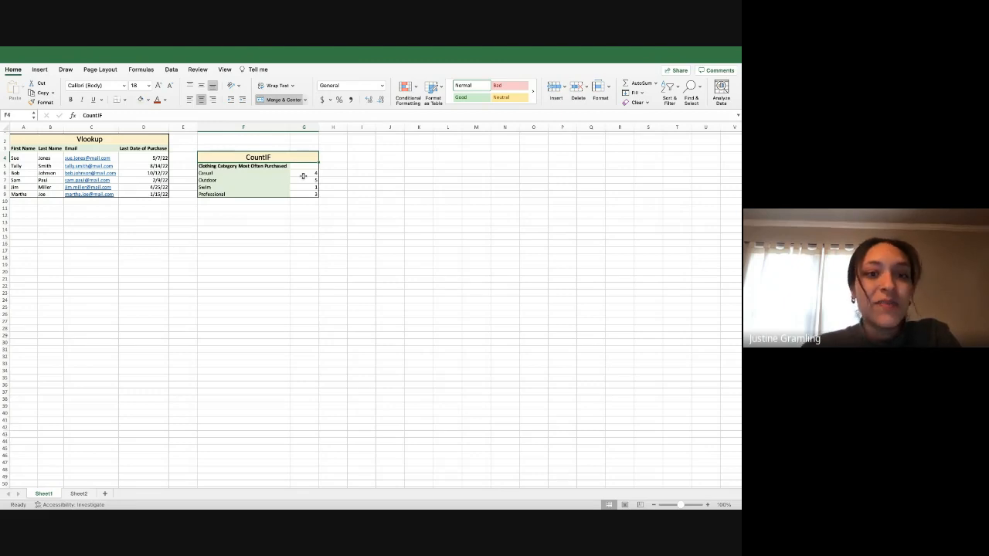
left_click(304, 176)
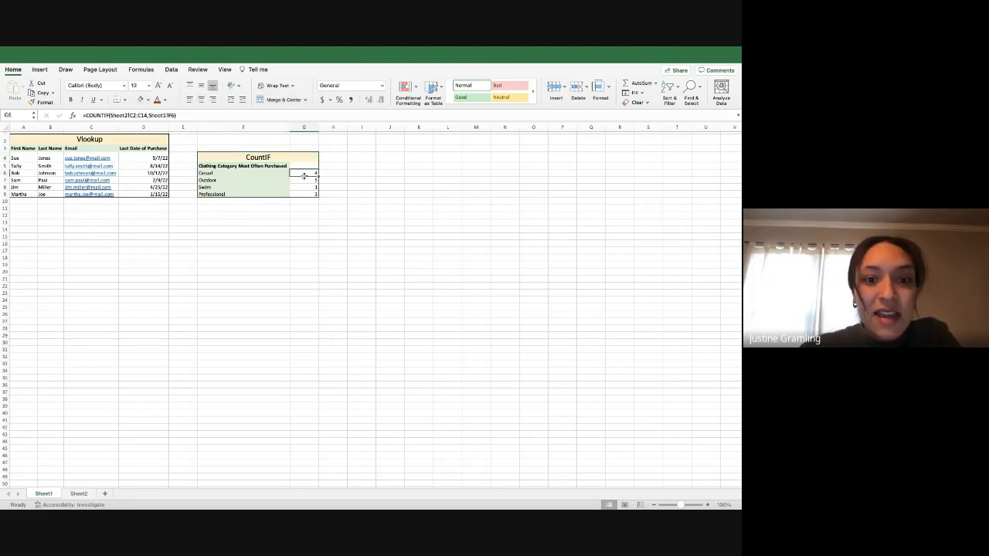
left_click(180, 114)
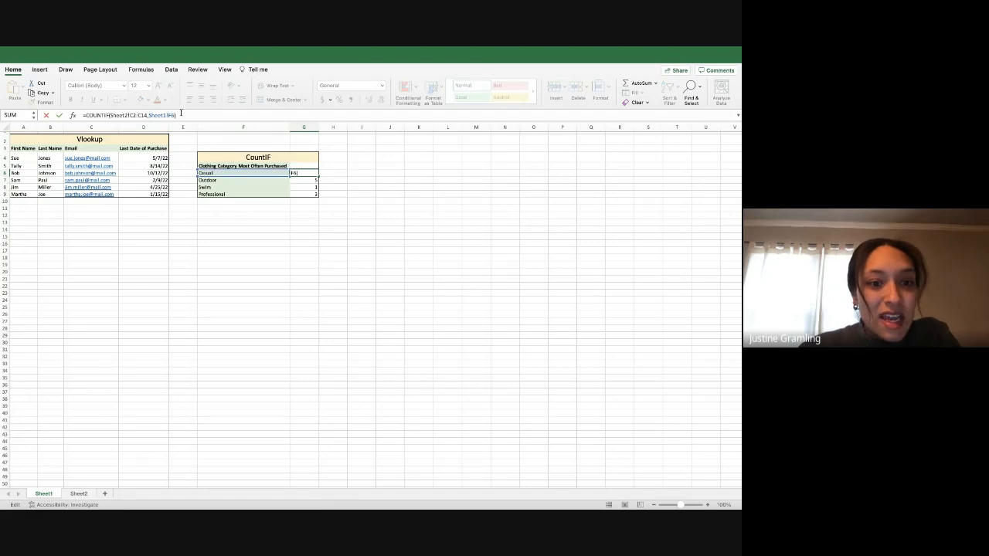
key("Return")
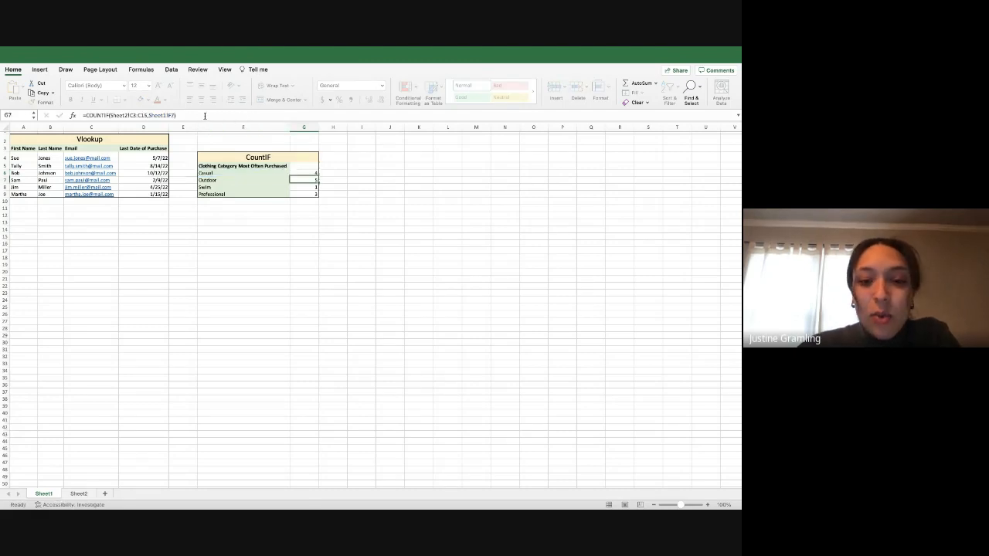
left_click(305, 173)
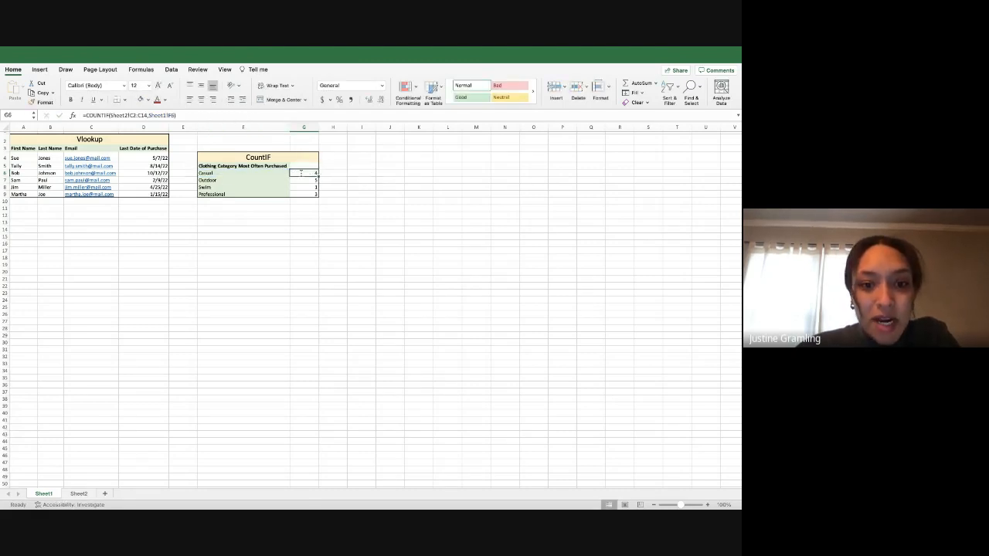
Highlight the C2:C14 range within the COUNTIF formula in G6 and check the corresponding data on Sheet2
double_click(301, 173)
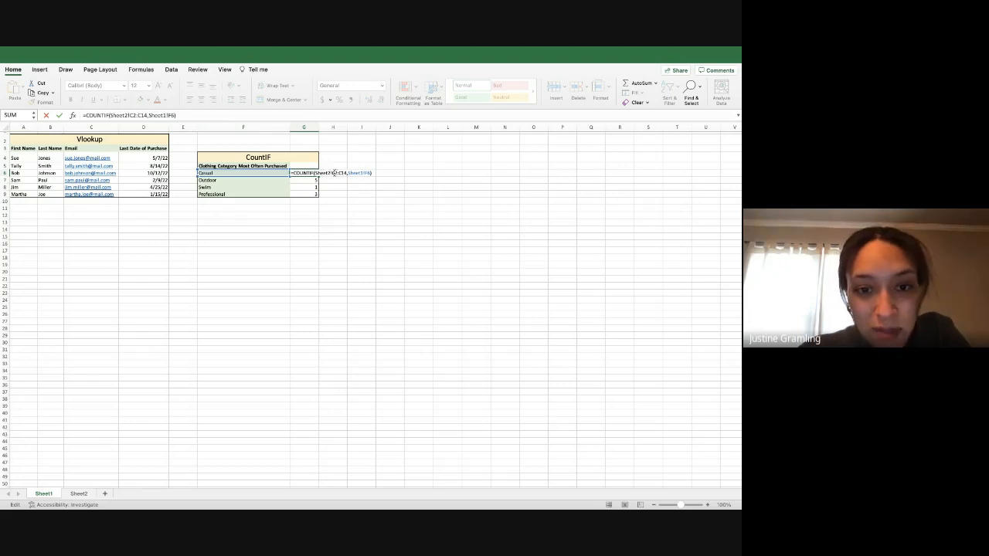
left_click_drag(332, 173, 345, 173)
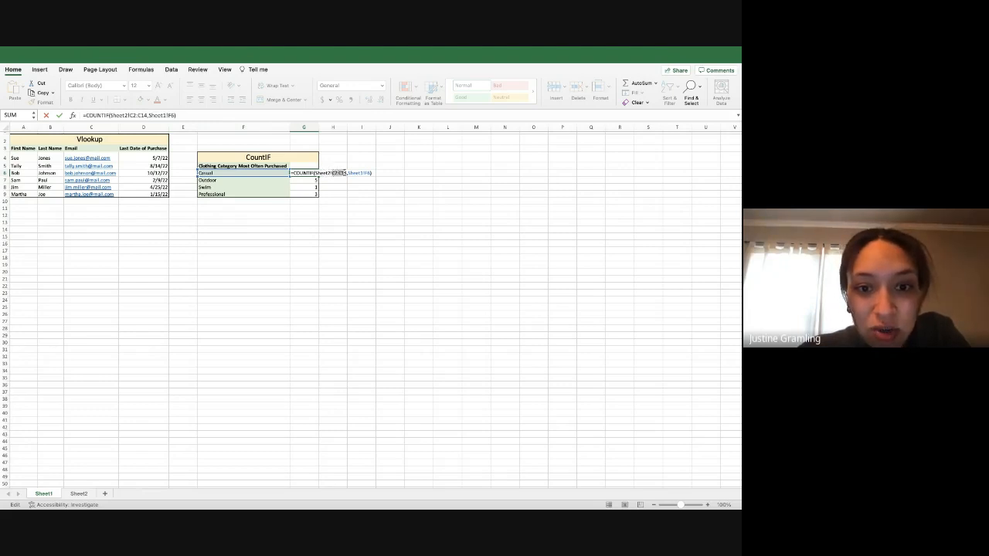
left_click(345, 172)
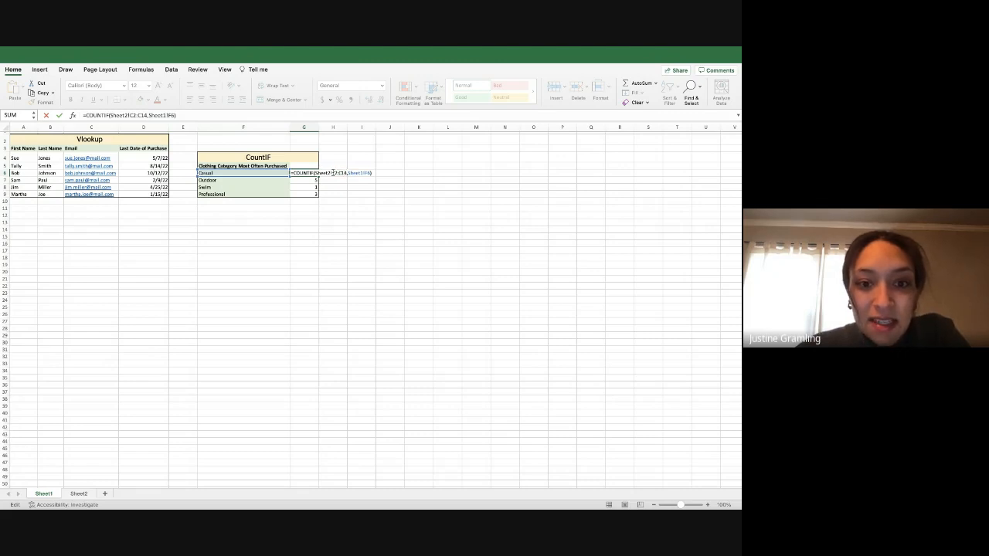
left_click_drag(332, 173, 347, 173)
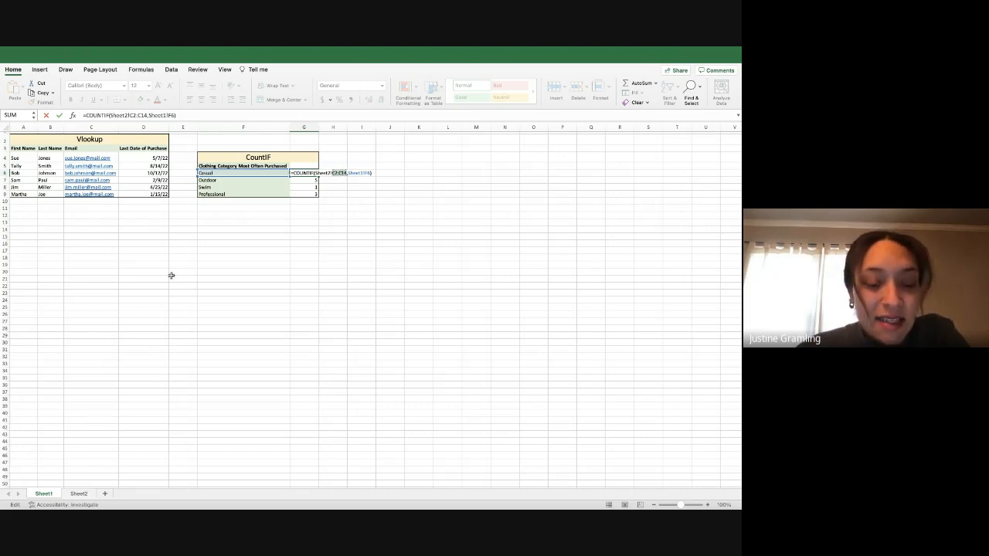
left_click(78, 493)
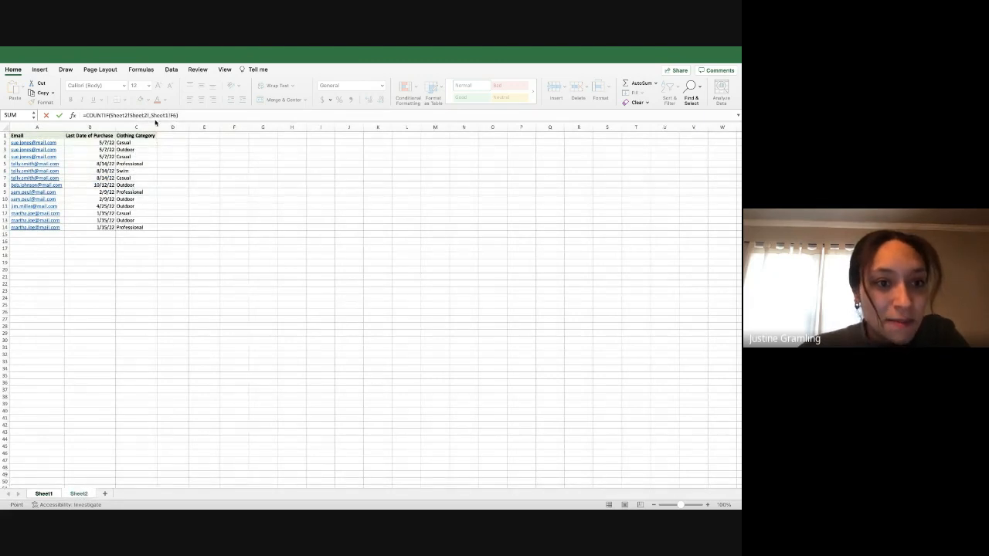
left_click(42, 494)
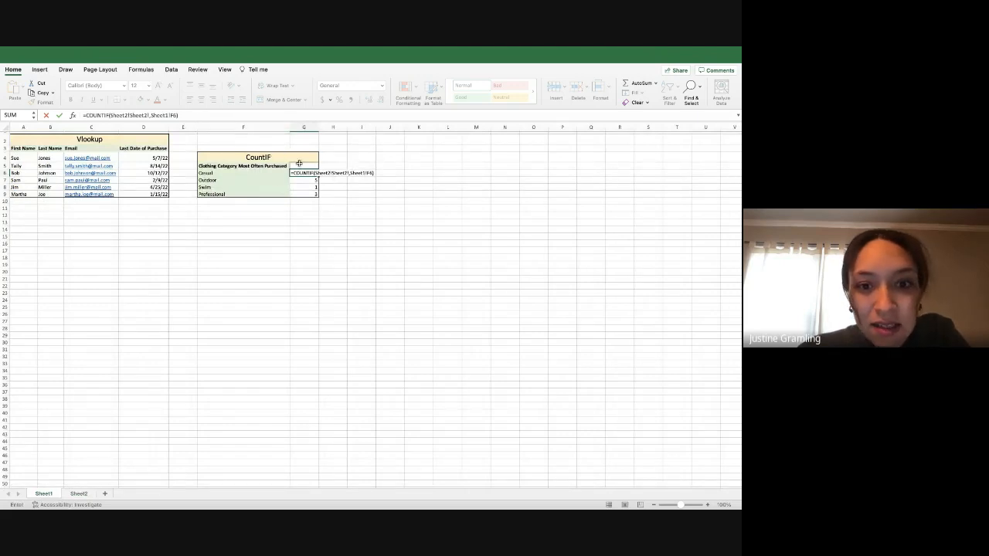
Replace the duplicated Sheet2 reference in G6's COUNTIF formula with the range c2:c14 and a comma before the Sheet1!F6 criterion
left_click(349, 173)
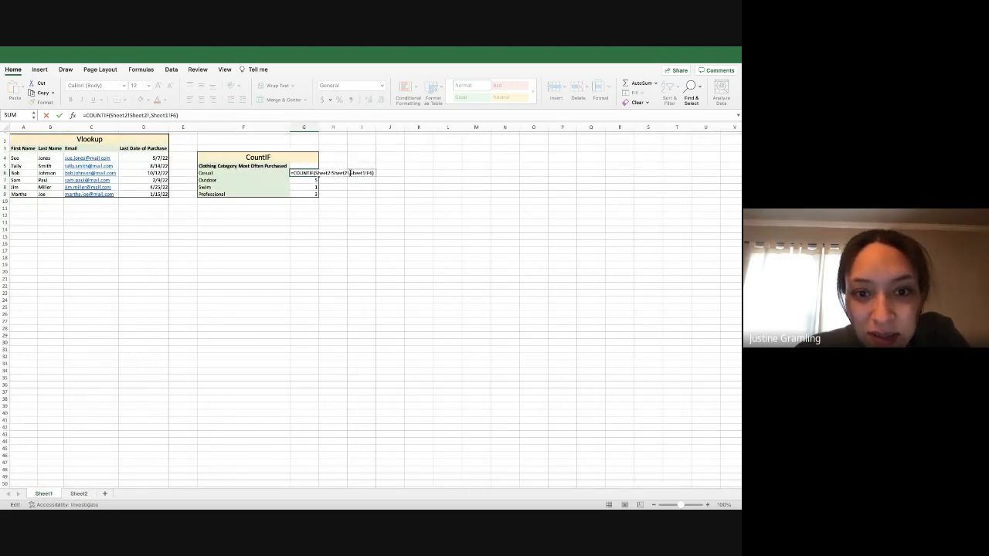
left_click_drag(349, 172, 334, 173)
type("c2:")
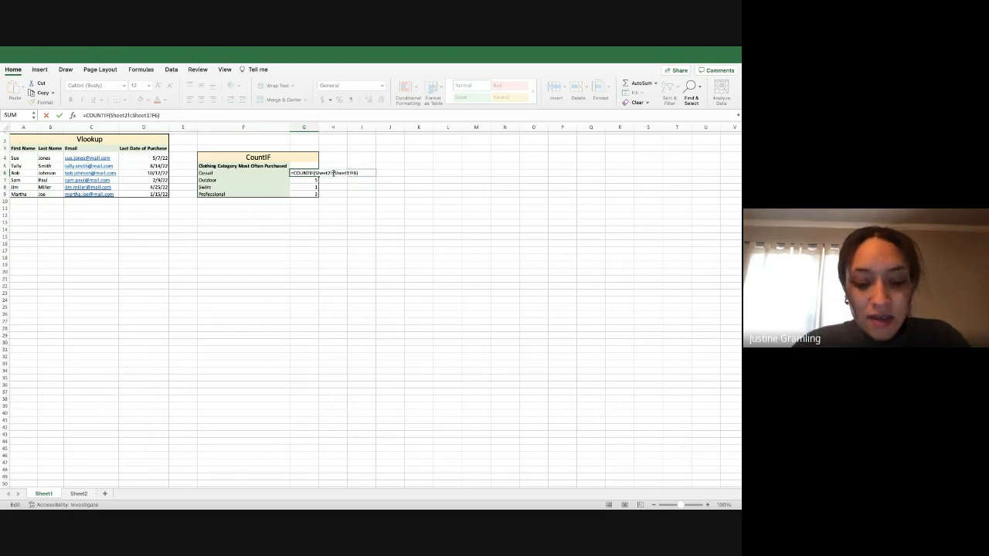
type("c14")
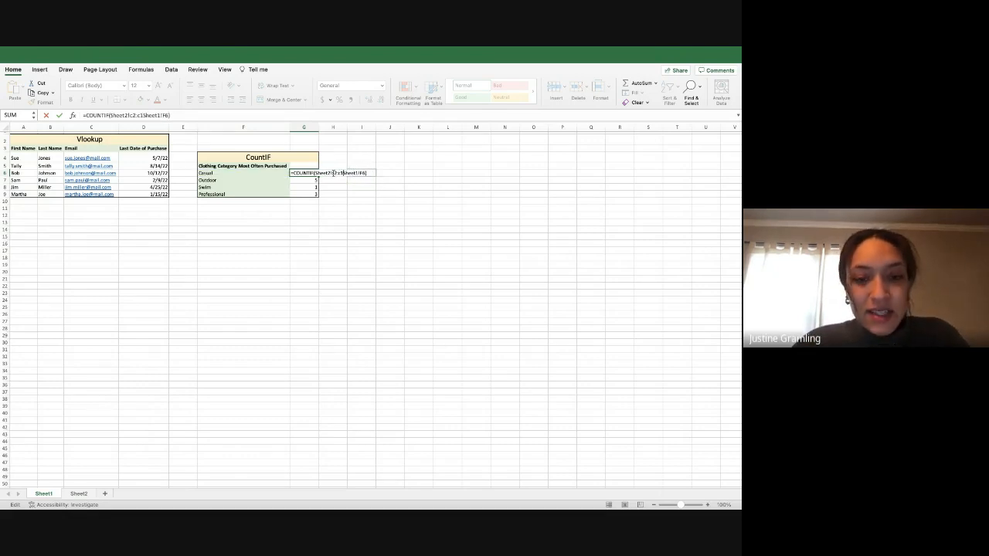
type(",")
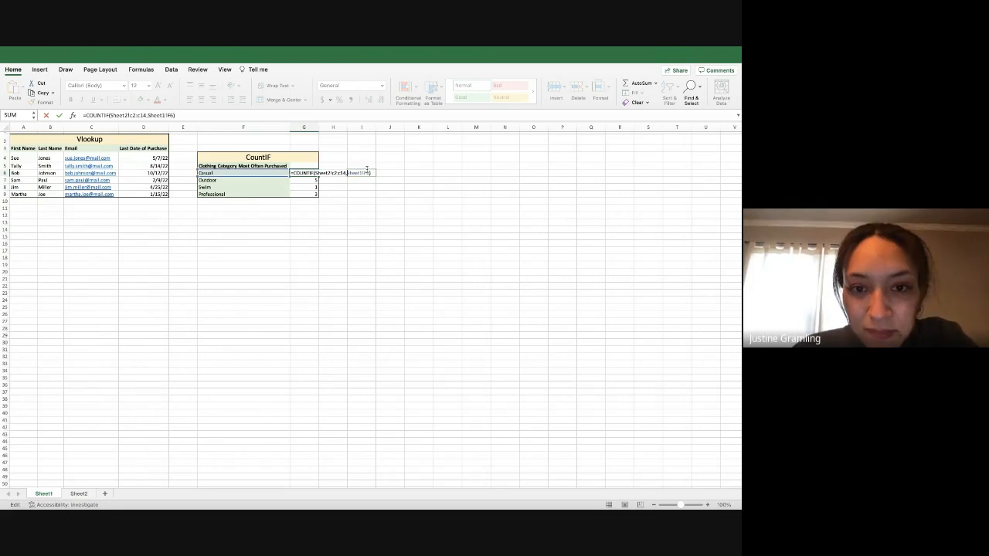
Commit the edited COUNTIF formula in G6 and review its criterion cell F6 for the Casual category
key("Return")
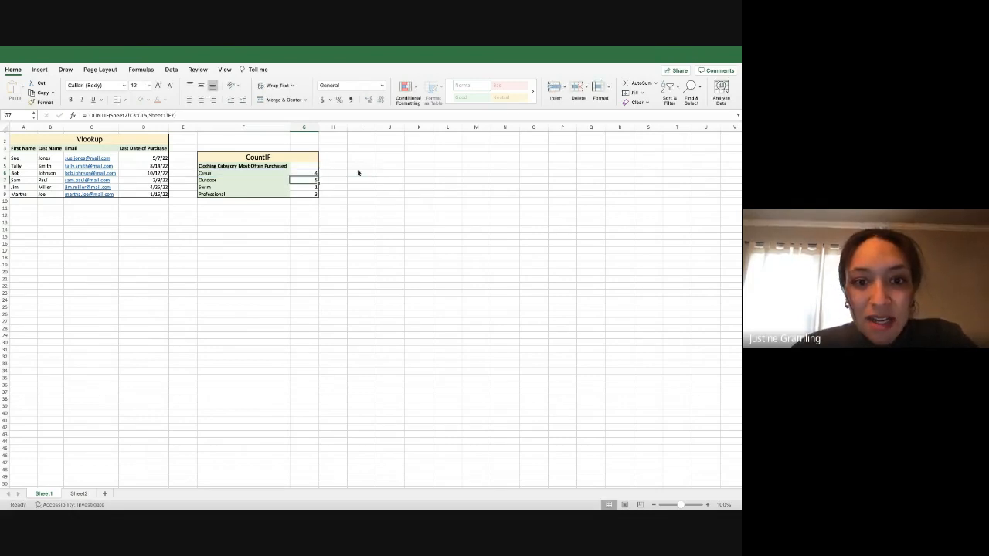
double_click(309, 173)
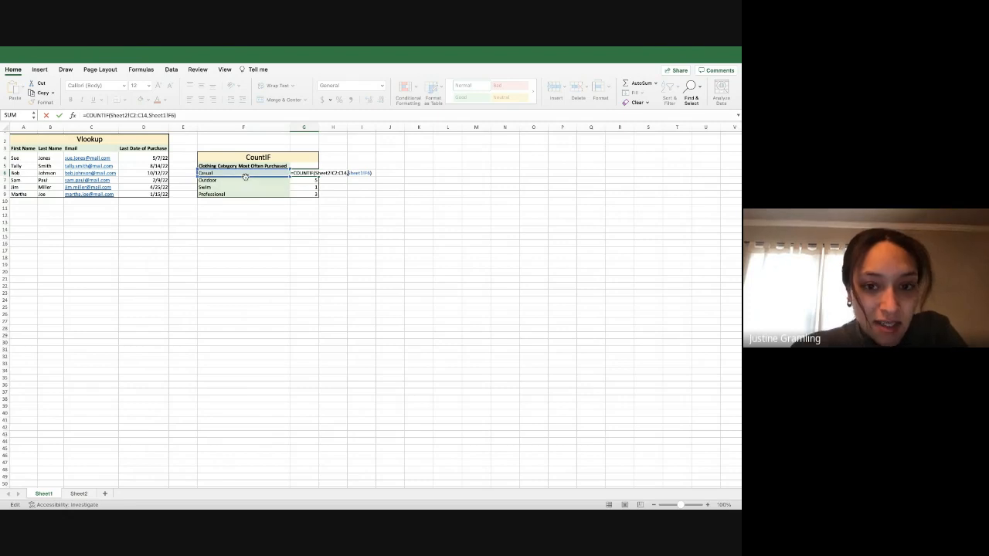
key("Return")
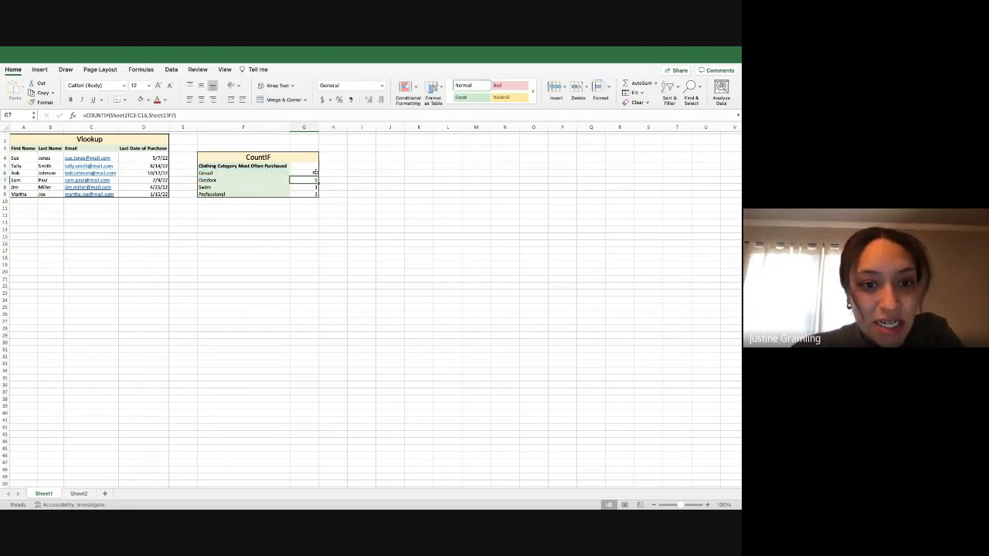
left_click(313, 172)
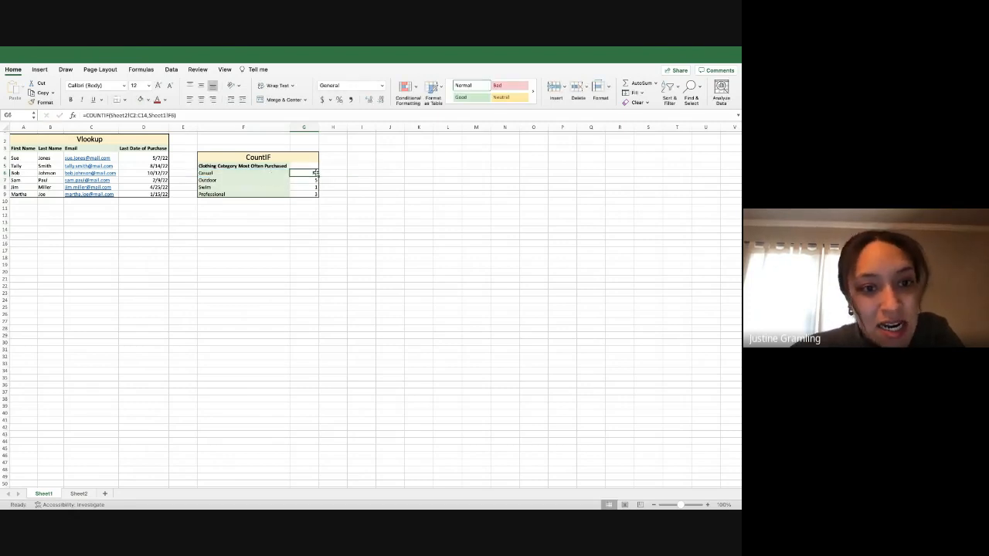
left_click(247, 172)
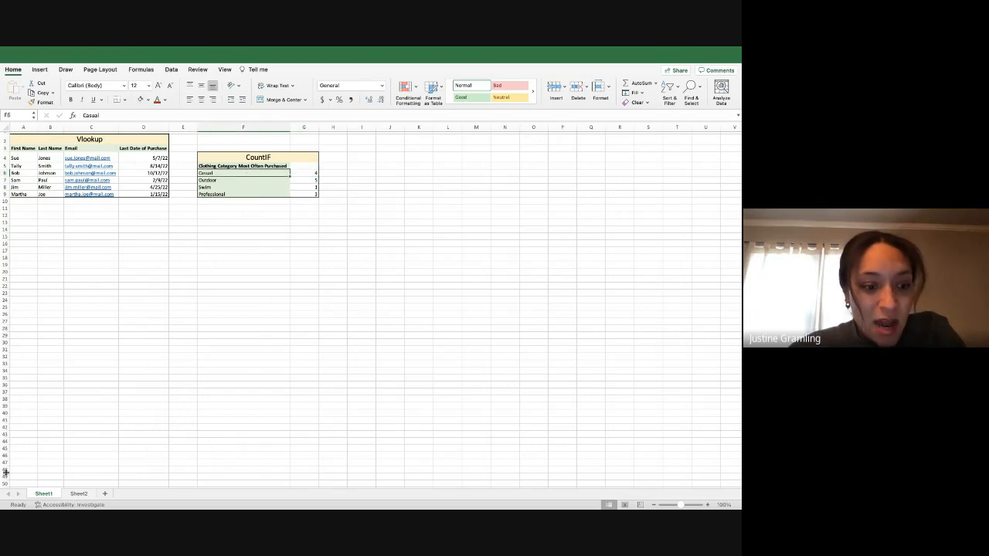
Compare the Clothing Category column on Sheet2 with the range referenced by the COUNTIF formula in G6 on Sheet1
left_click(79, 493)
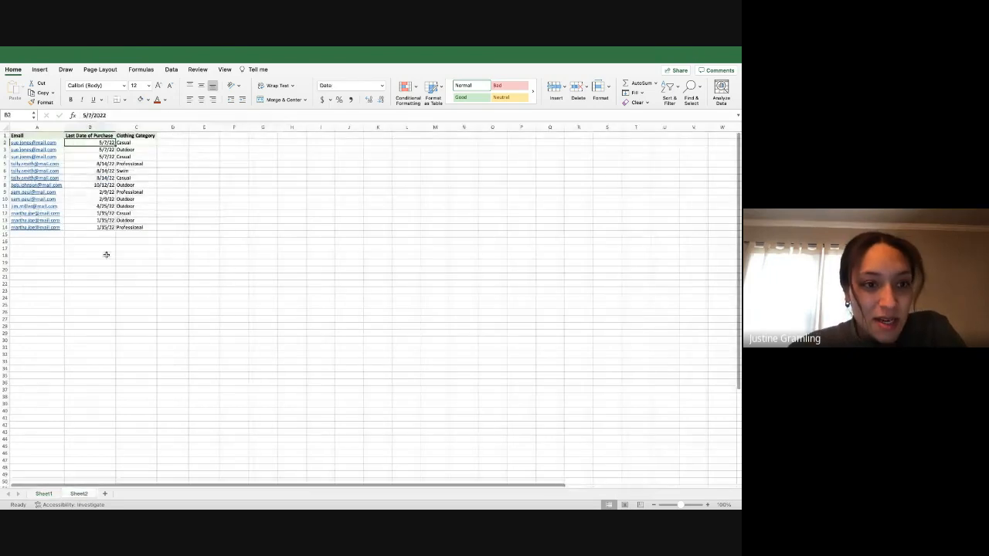
left_click(137, 128)
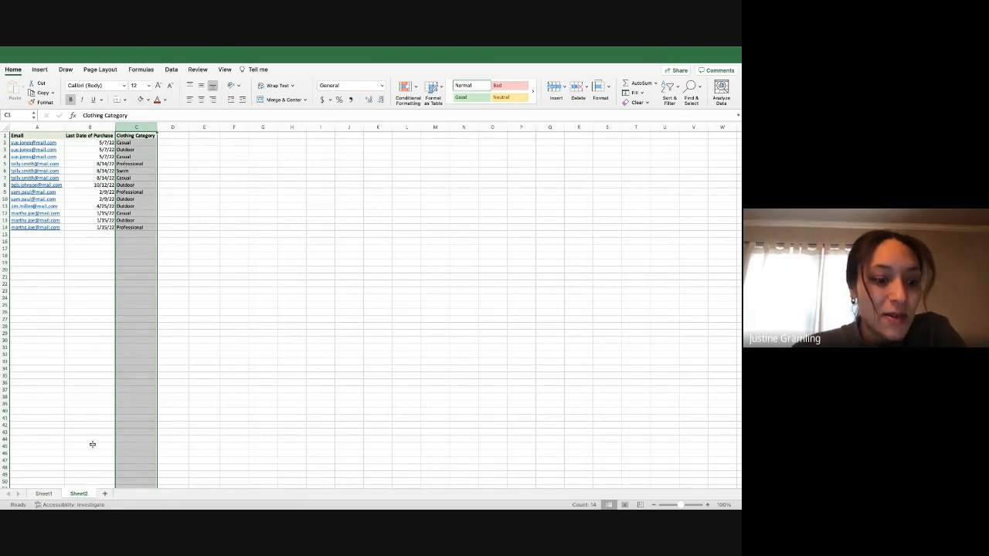
left_click(43, 493)
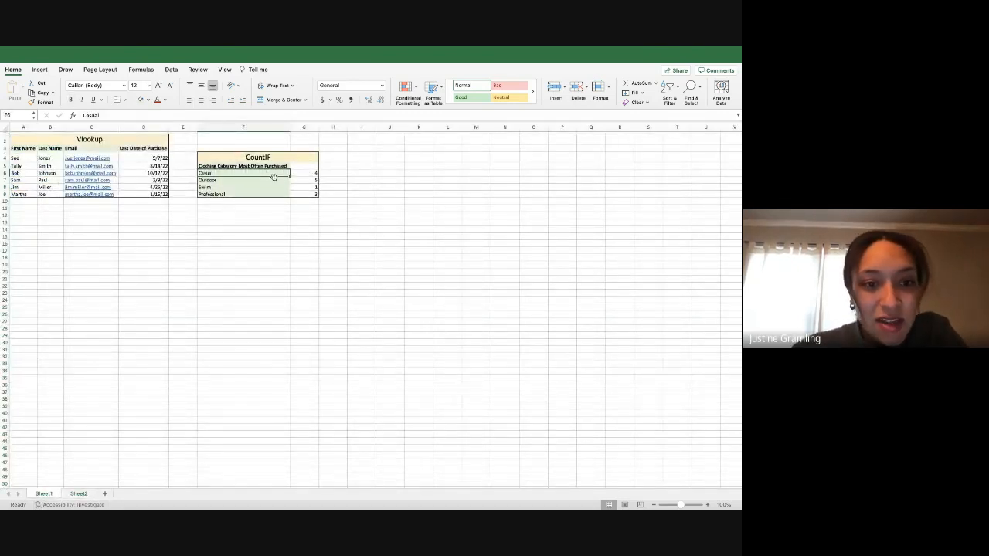
left_click(302, 178)
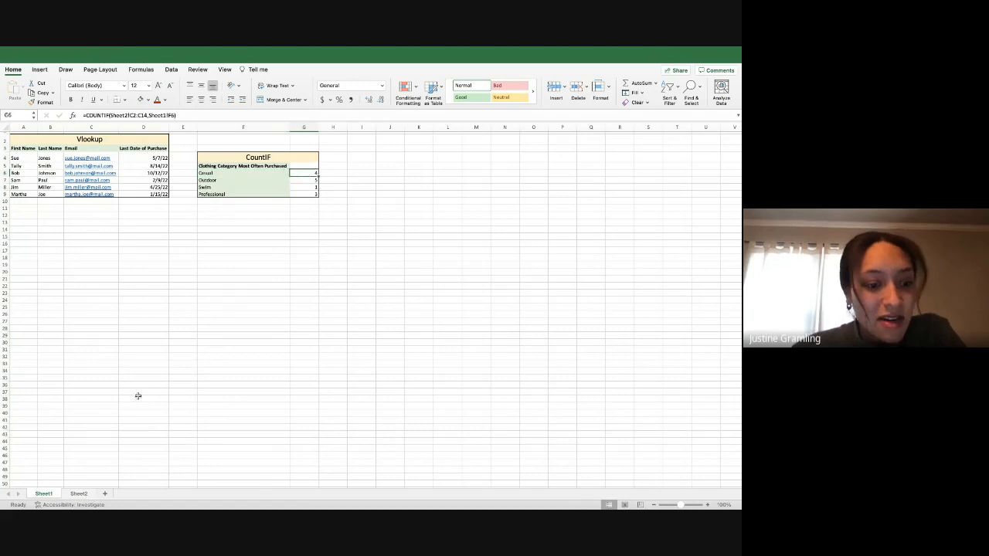
Check the individual Casual entries in the Clothing Category column on Sheet2 against the COUNTIF result
left_click(79, 494)
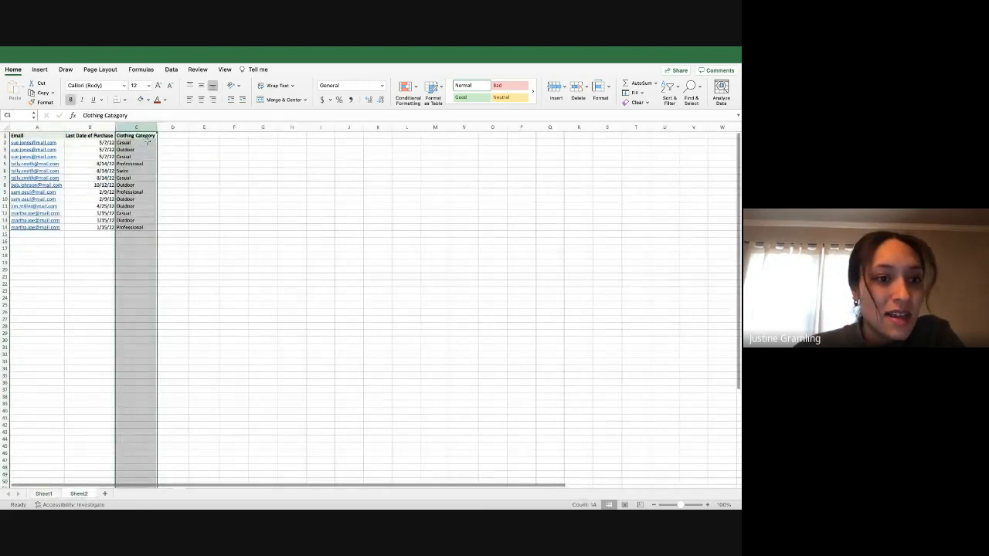
left_click(140, 144)
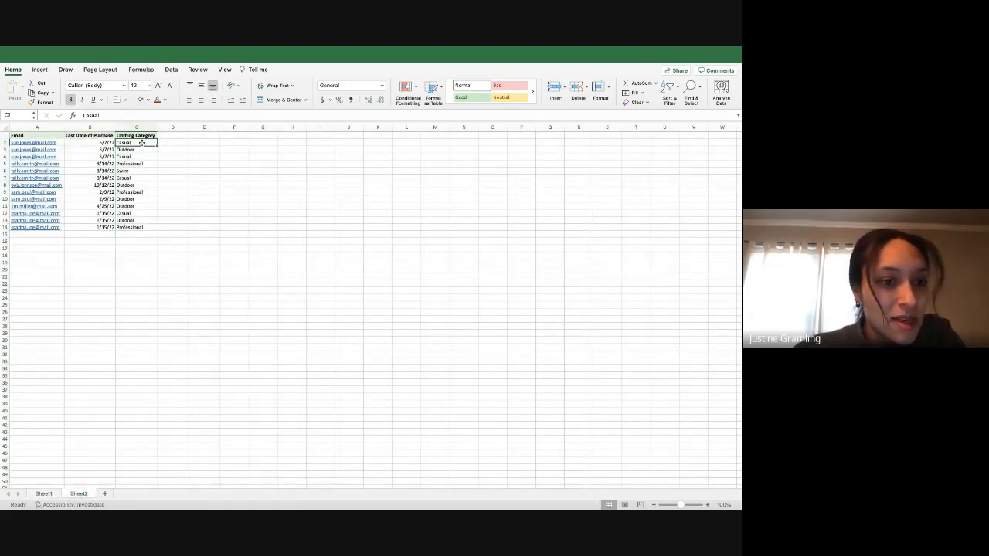
left_click(133, 179)
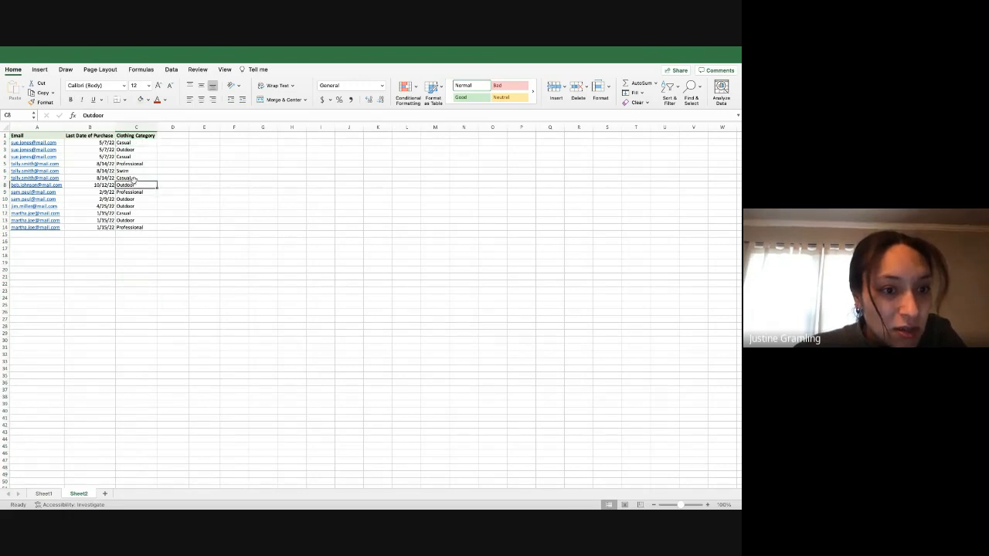
left_click(133, 214)
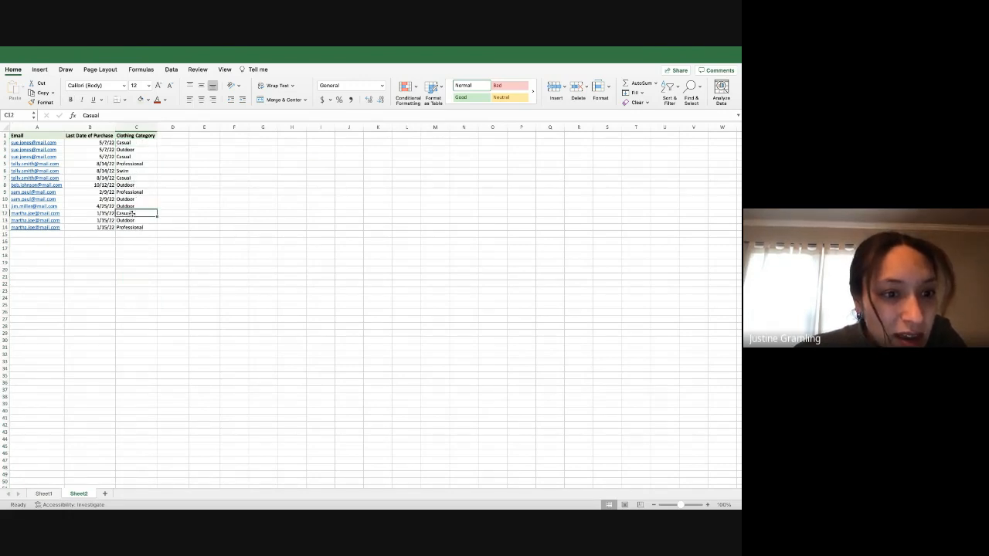
left_click(143, 157)
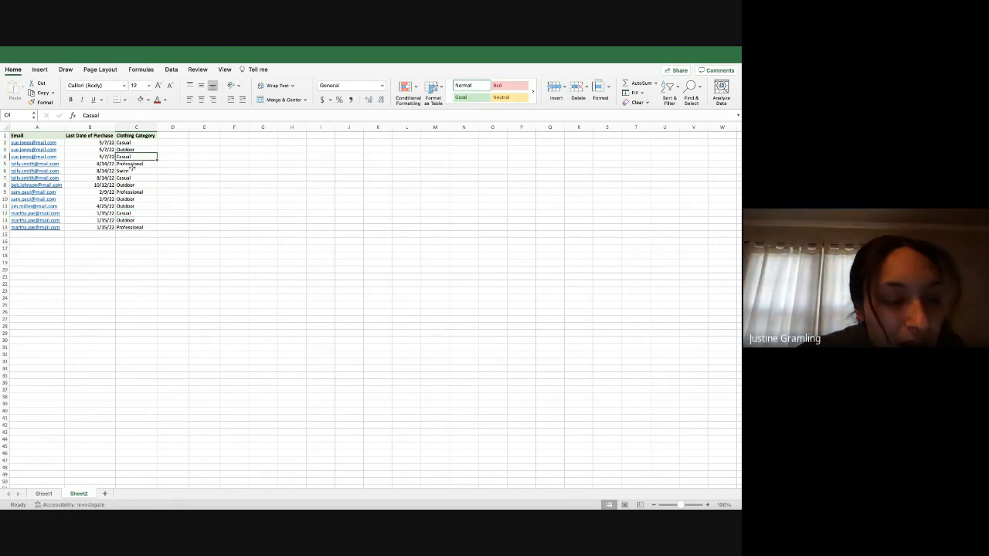
Examine the COUNTIF formulas in G7, G8 and G9 on Sheet1 for the Outdoor, Swim and Professional categories
left_click(43, 493)
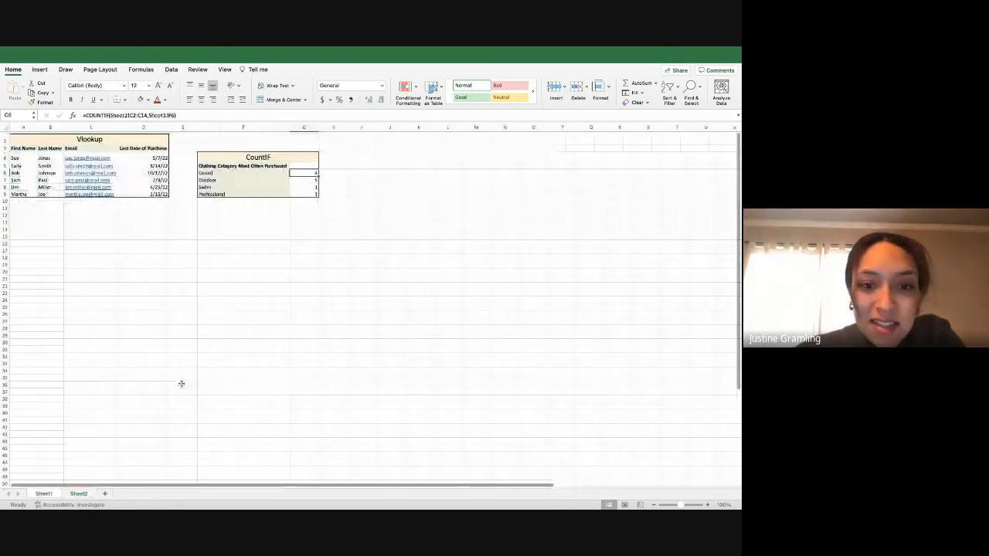
left_click(313, 181)
left_click(309, 187)
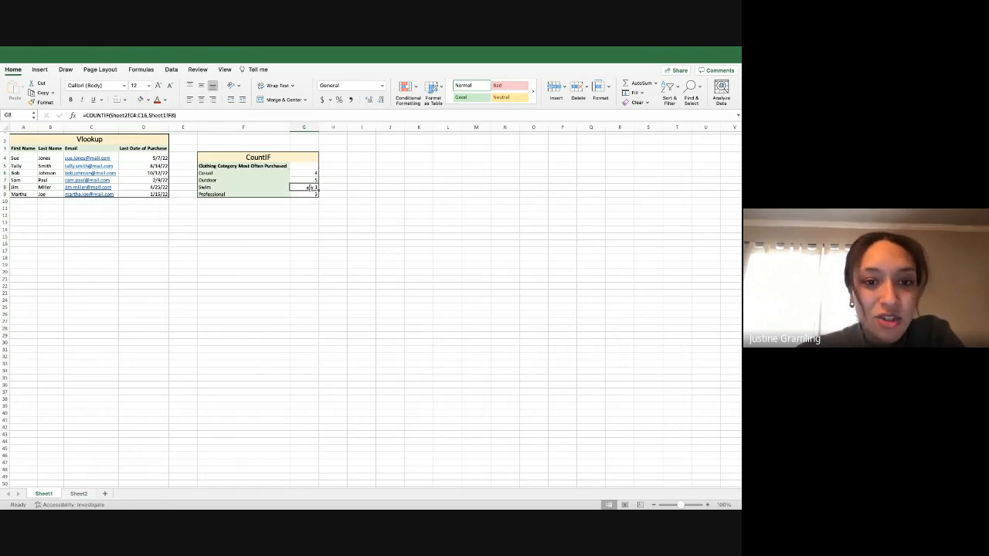
left_click(308, 194)
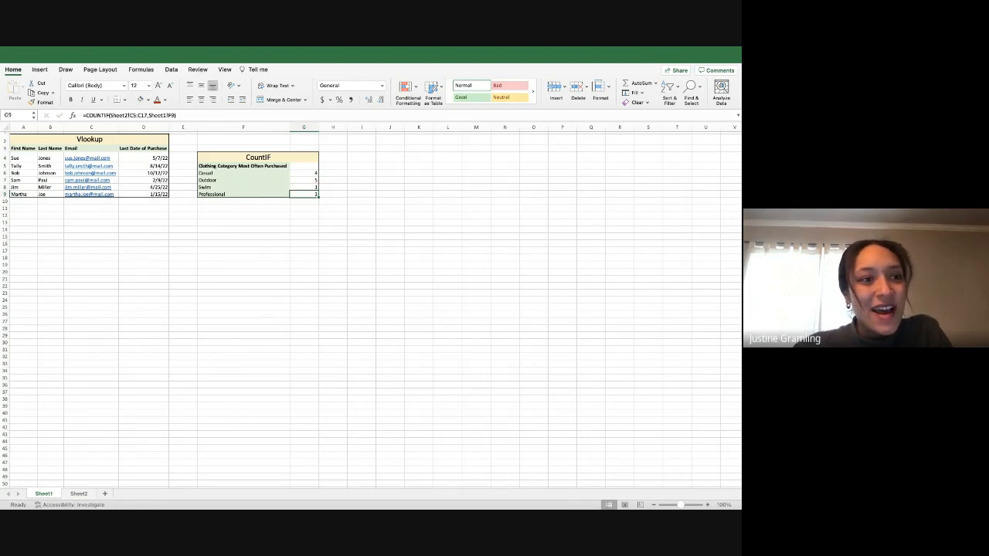
Exit the workbook's full-screen view and switch to another app
key("ctrl+super+f")
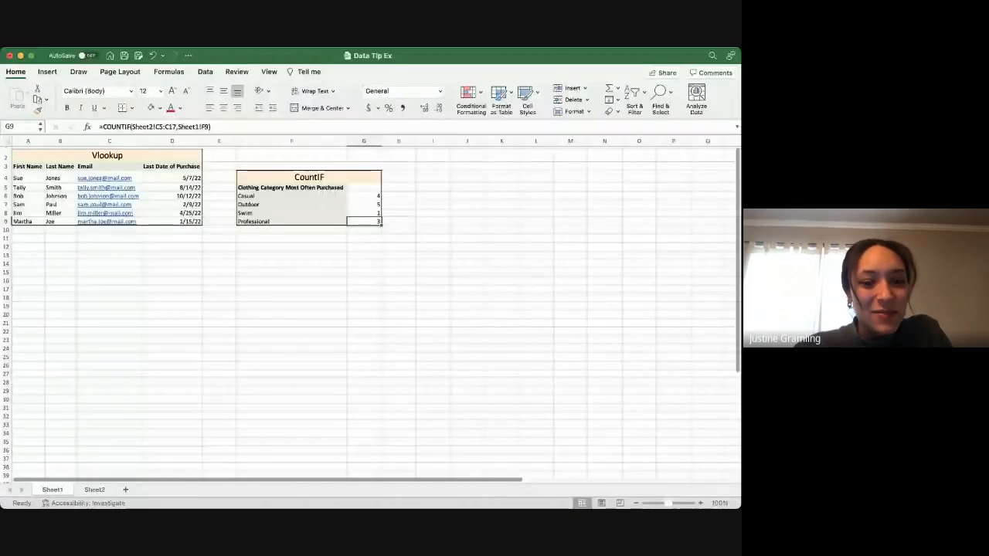
key("super+Tab")
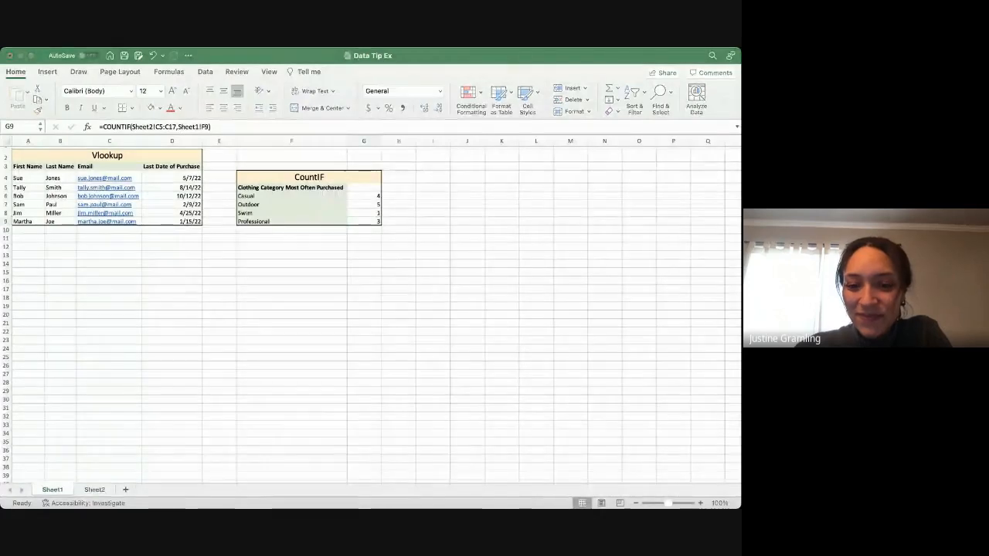